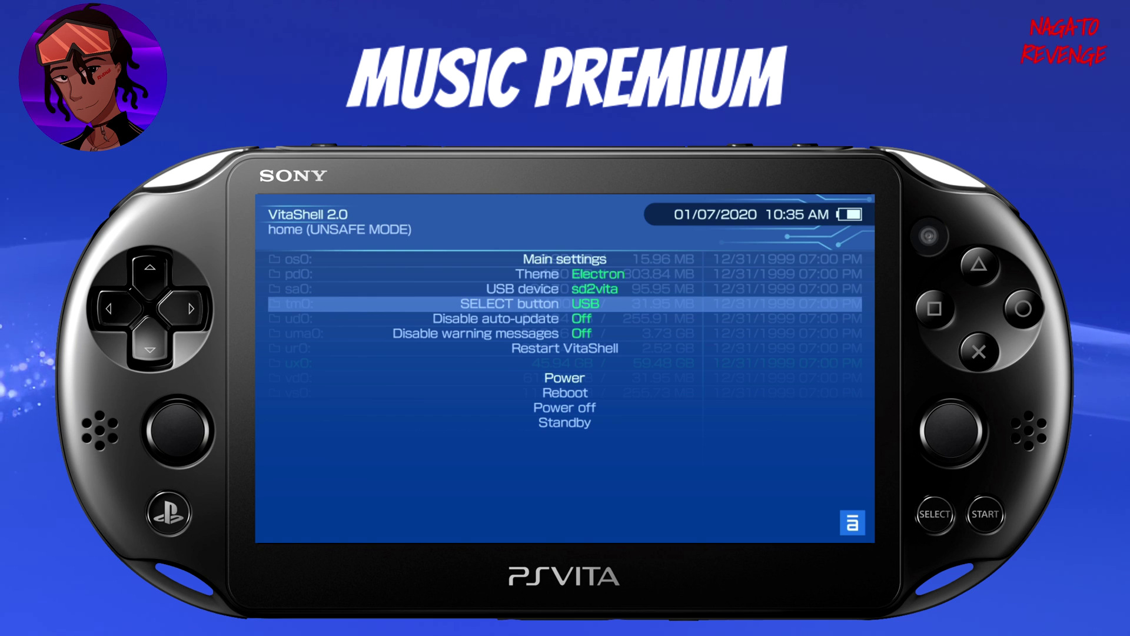
Step: Set the SELECT button function to FTP in the main settings and start the FTP server
key("Right")
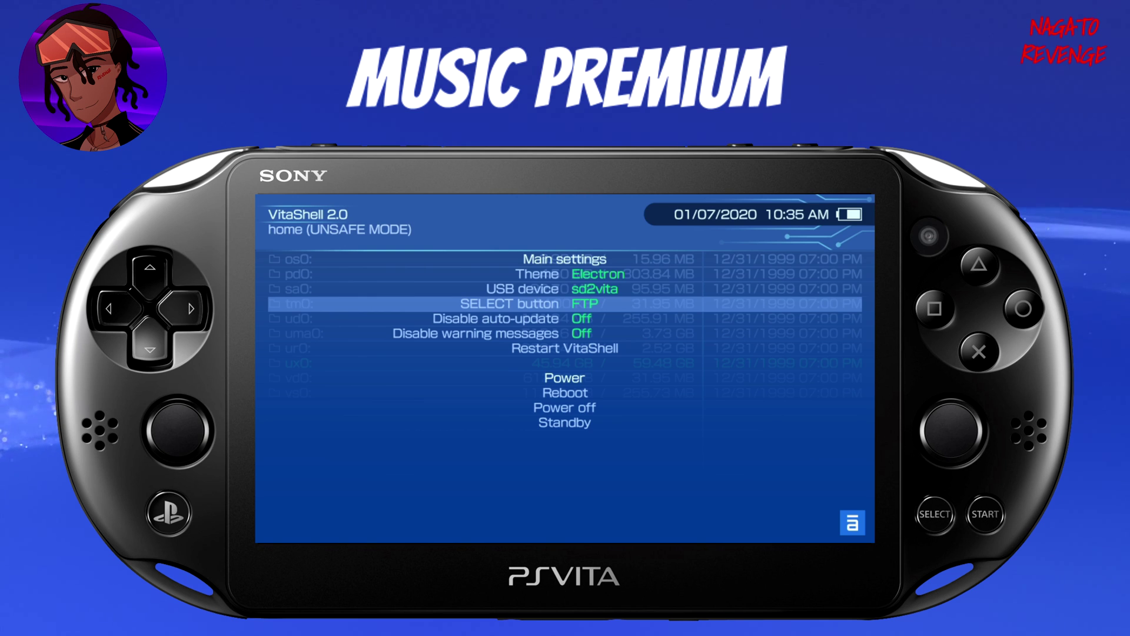
key("Escape")
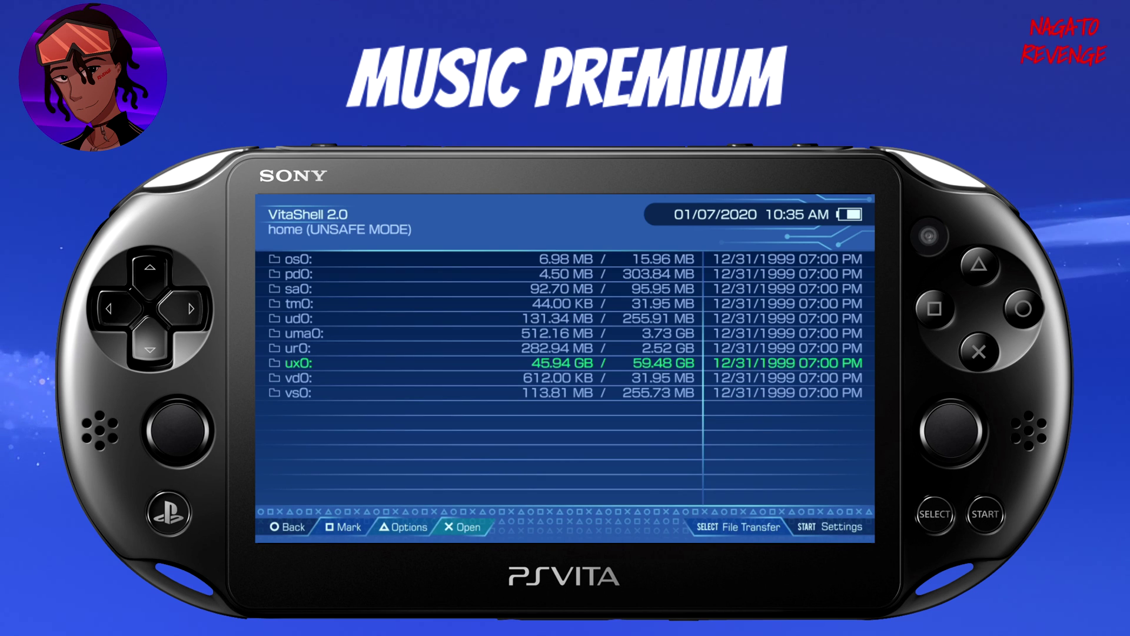
key("Select")
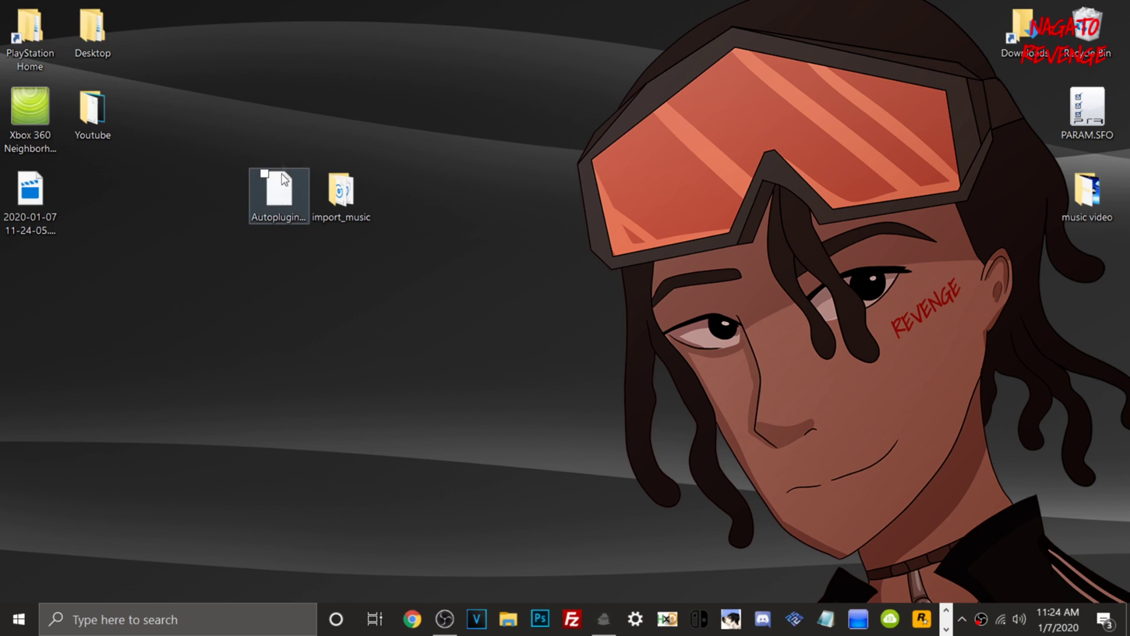
left_click(308, 172)
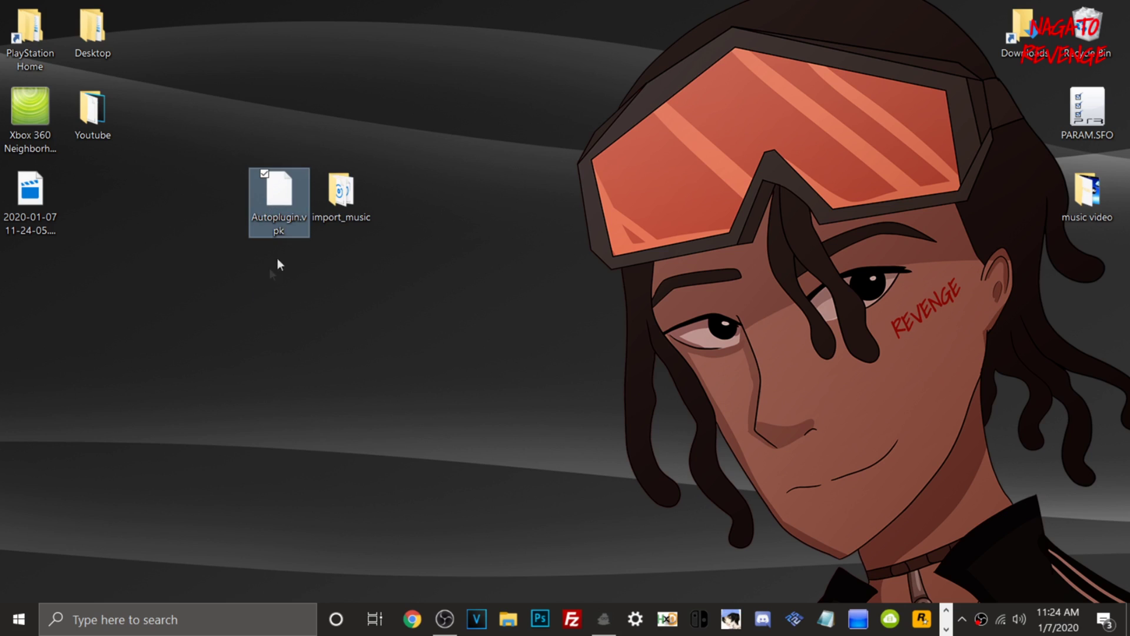
right_click(368, 301)
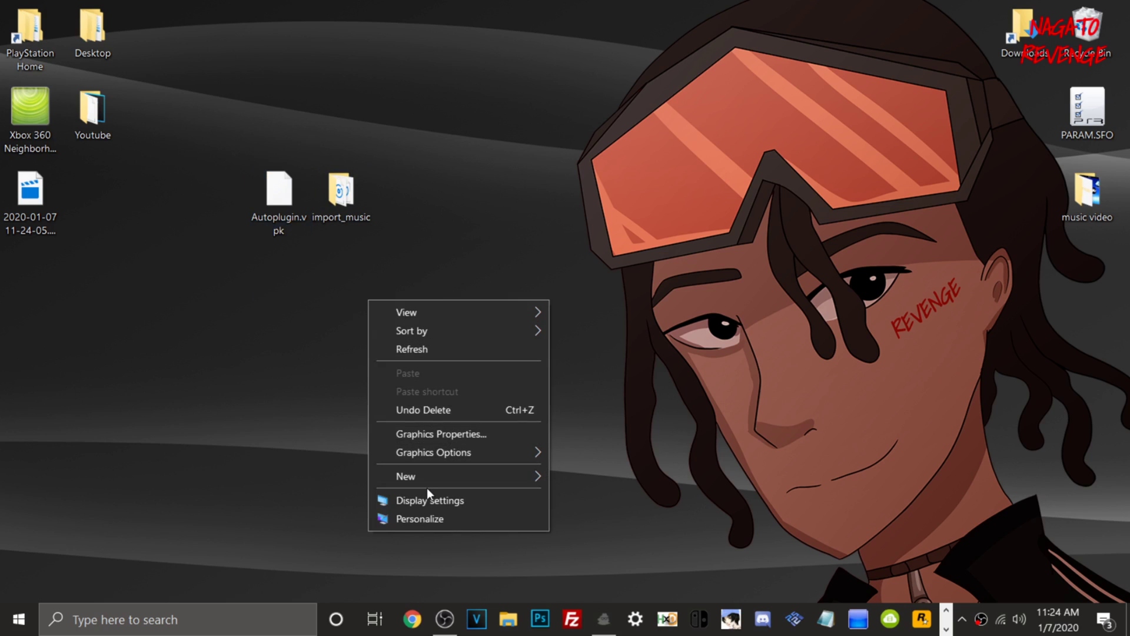
mouse_move(461, 481)
left_click(588, 249)
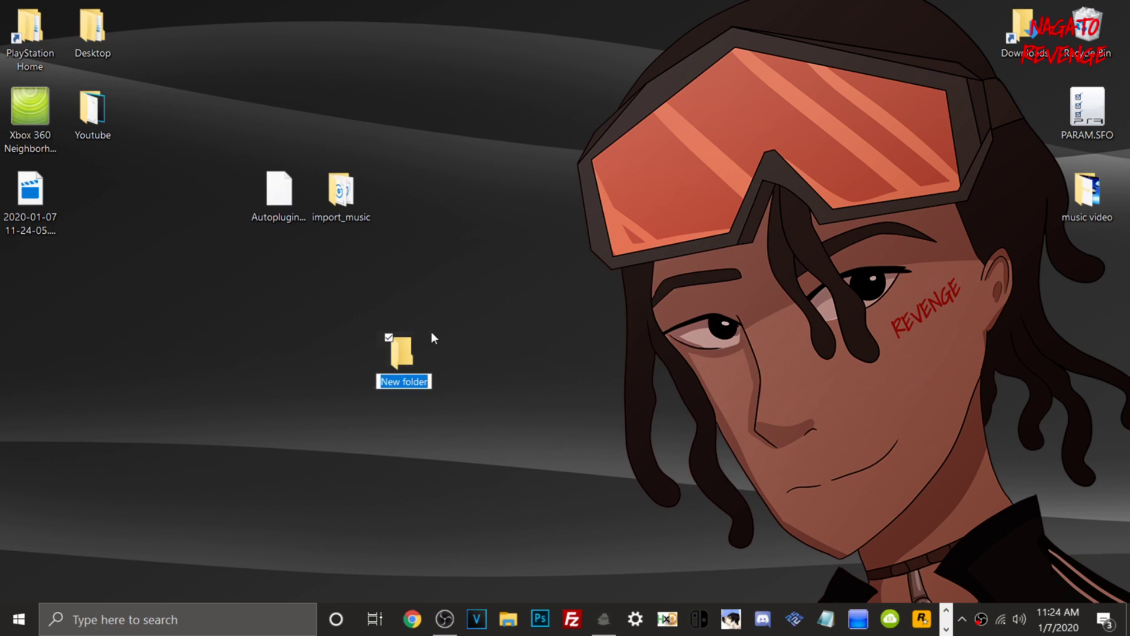
left_click_drag(412, 243, 406, 410)
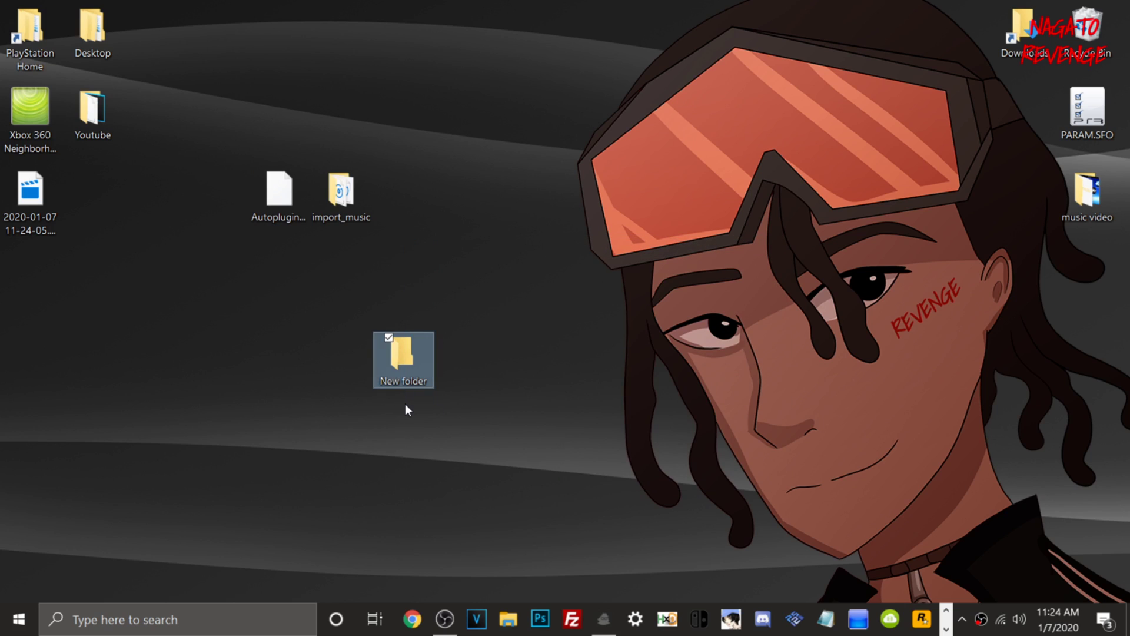
key("Delete")
Step: Open the import_music folder on the desktop, examine the MP3 files it contains, and close it
double_click(341, 195)
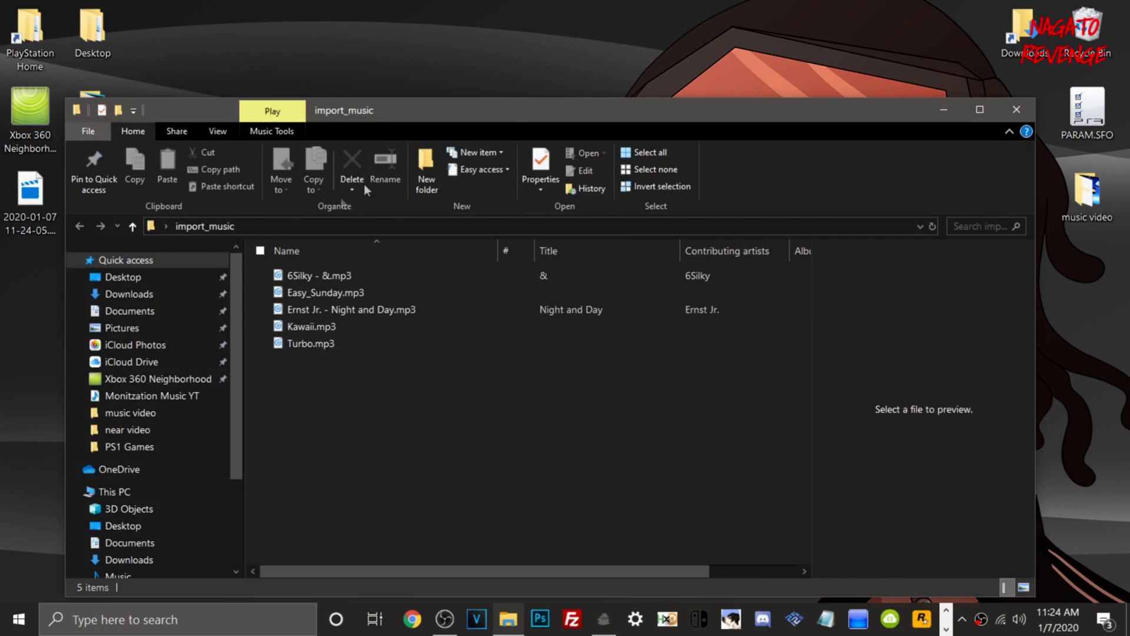
left_click_drag(399, 475, 360, 175)
double_click(367, 116)
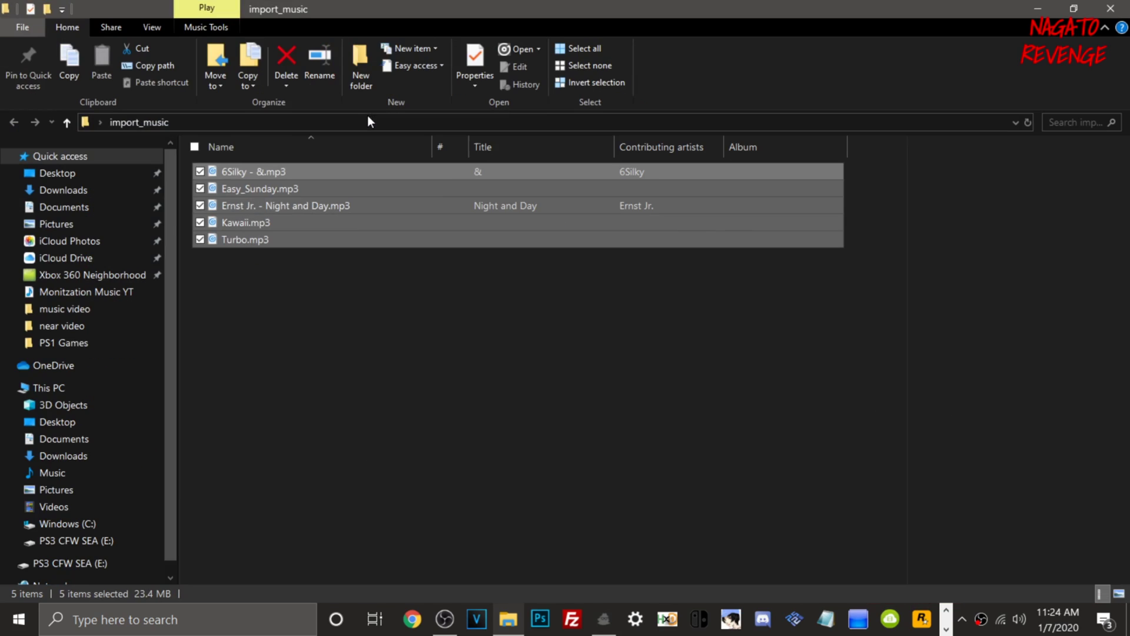
left_click_drag(216, 222, 274, 323)
left_click_drag(291, 307, 267, 144)
left_click_drag(359, 8, 603, 101)
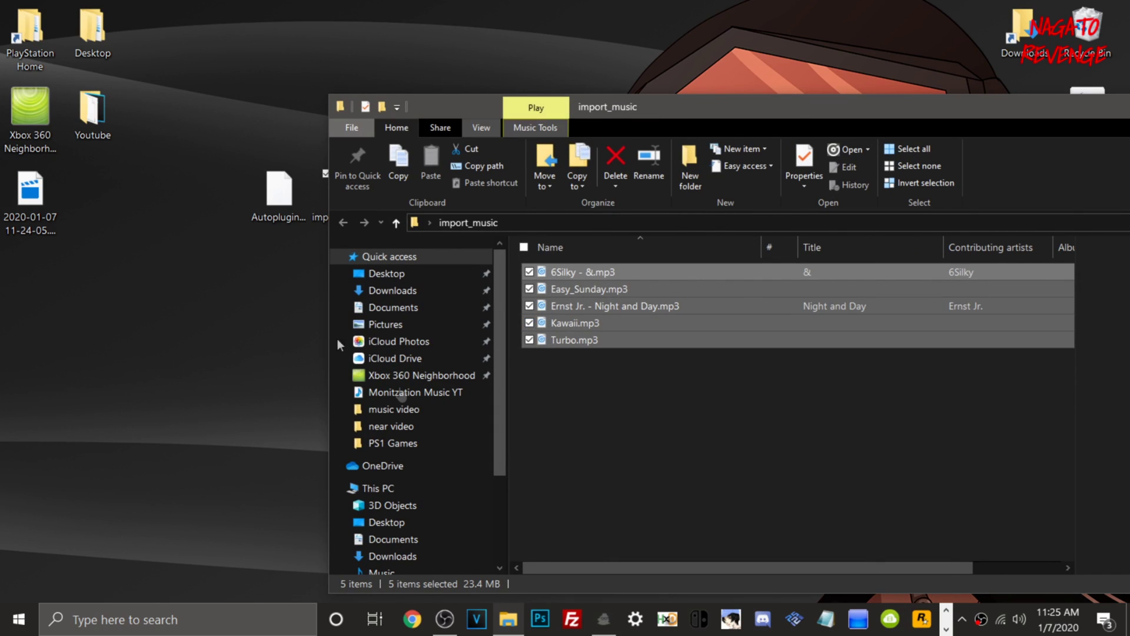
left_click_drag(673, 110, 309, 93)
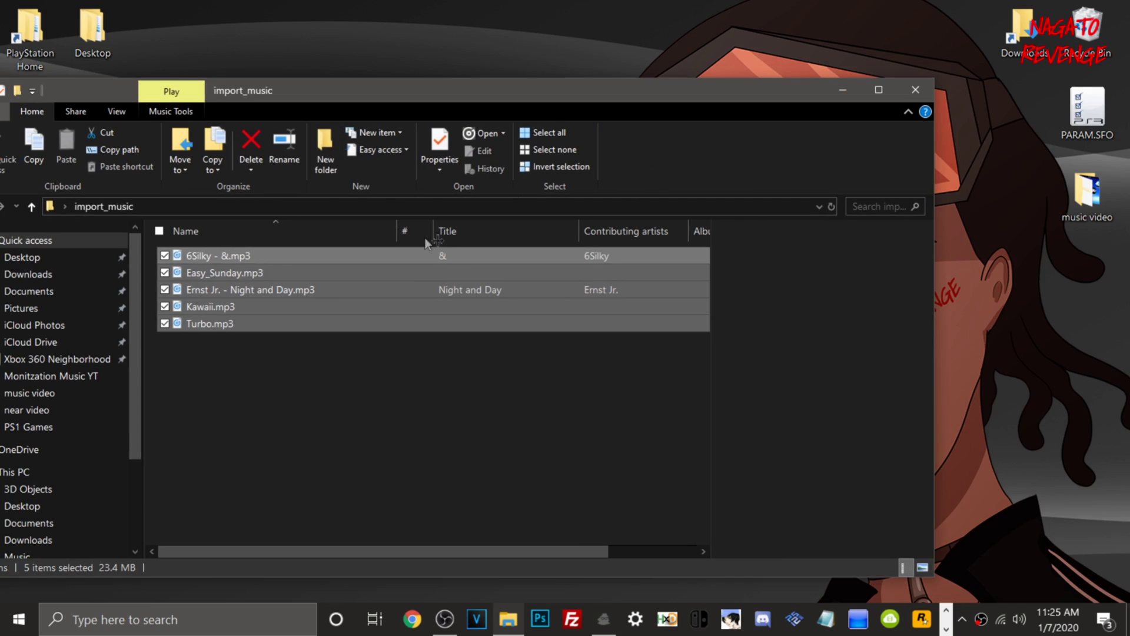
left_click(913, 89)
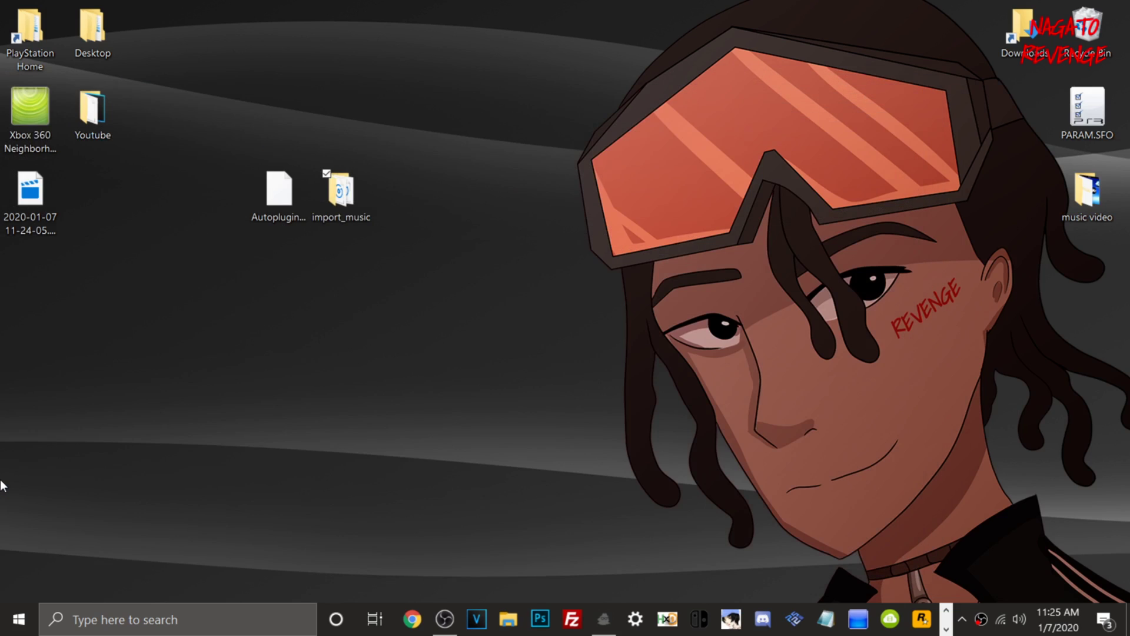
Step: Switch to FileZilla and connect to host 10.0.0.131 on port 1337
left_click(571, 618)
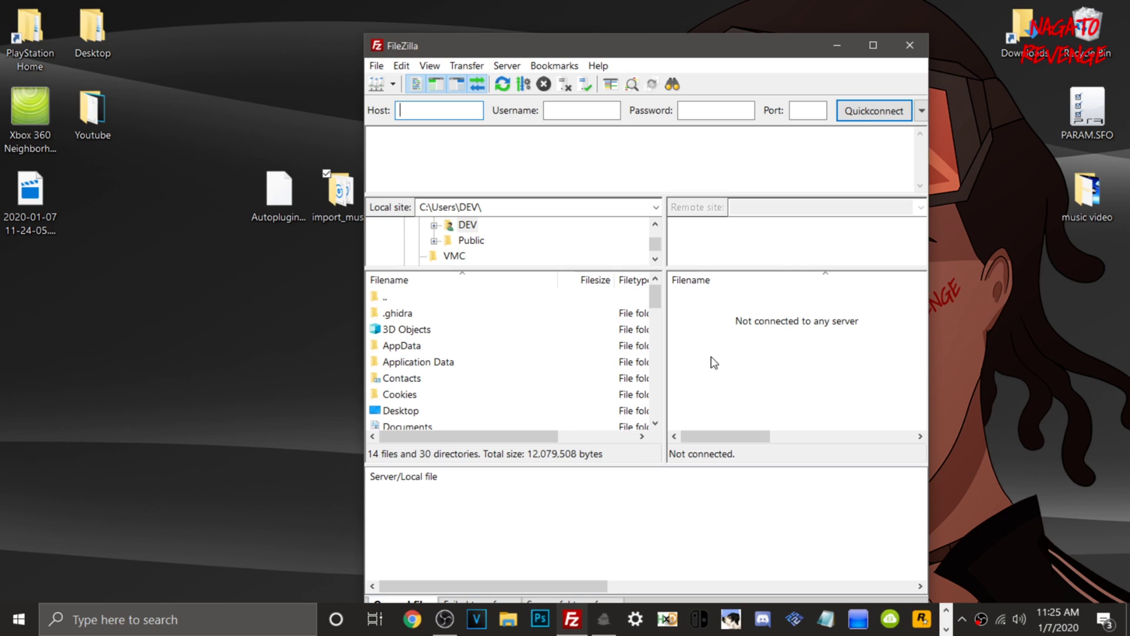
type("10.0.0")
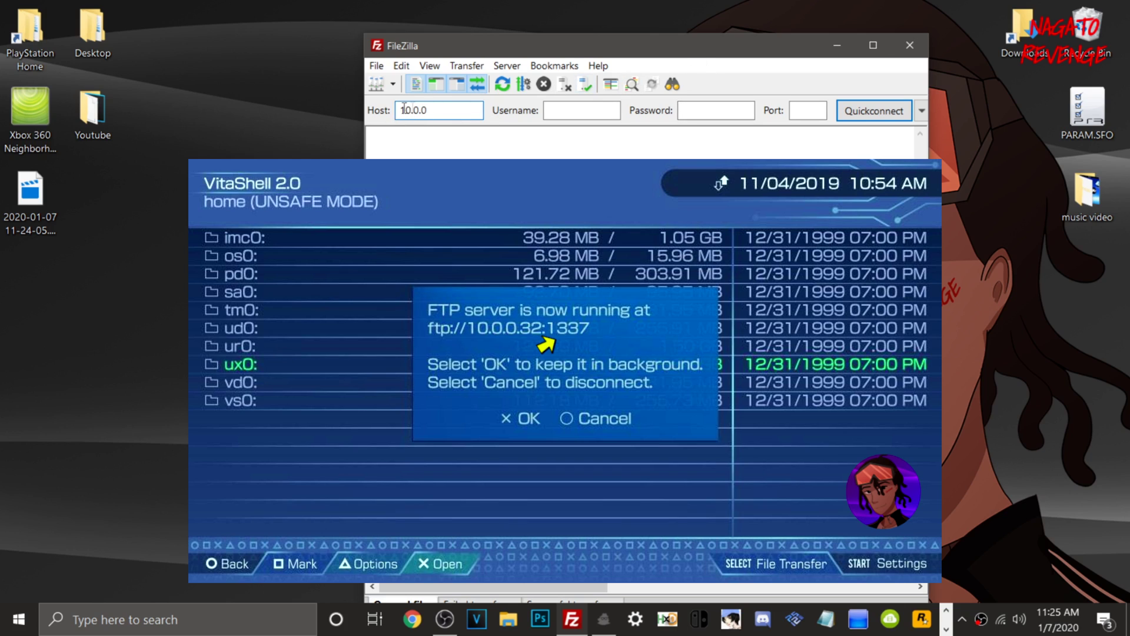
type(".131")
left_click(807, 108)
type("1337")
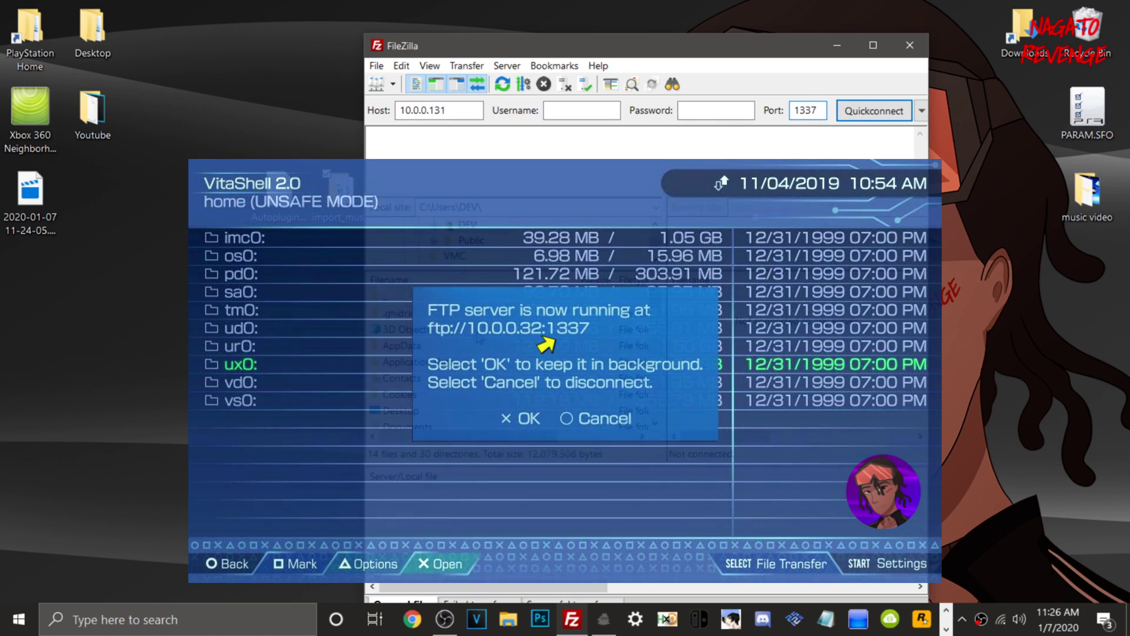
left_click(881, 111)
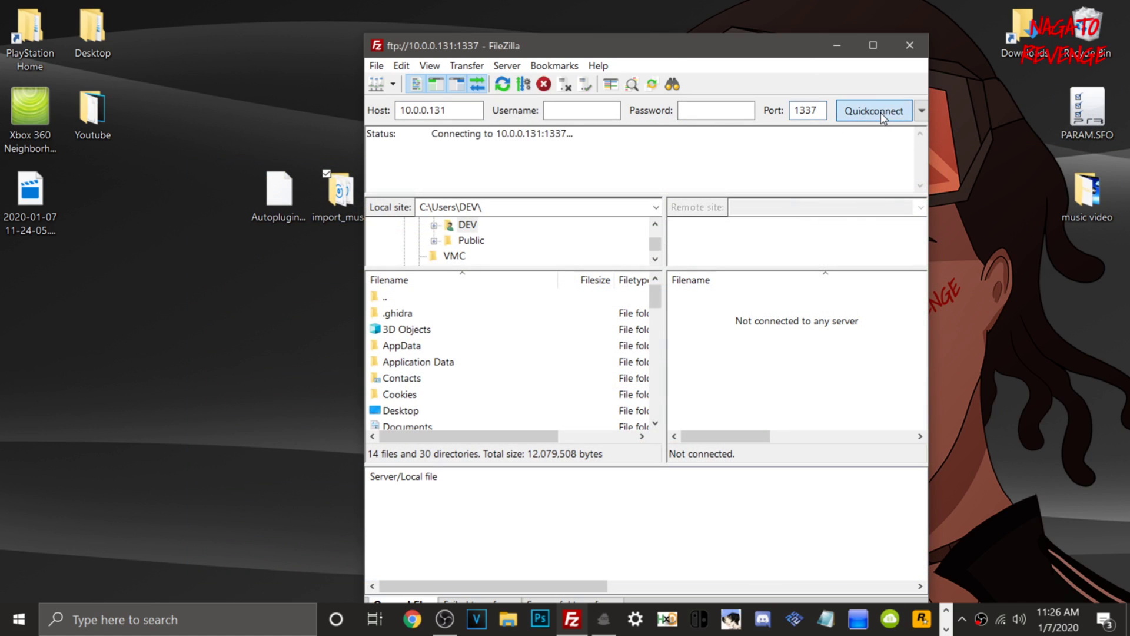
Step: Upload Autoplugin.vpk and the import_music folder from the desktop to ux0:, overwriting the existing Autoplugin.vpk
left_click_drag(542, 53, 696, 26)
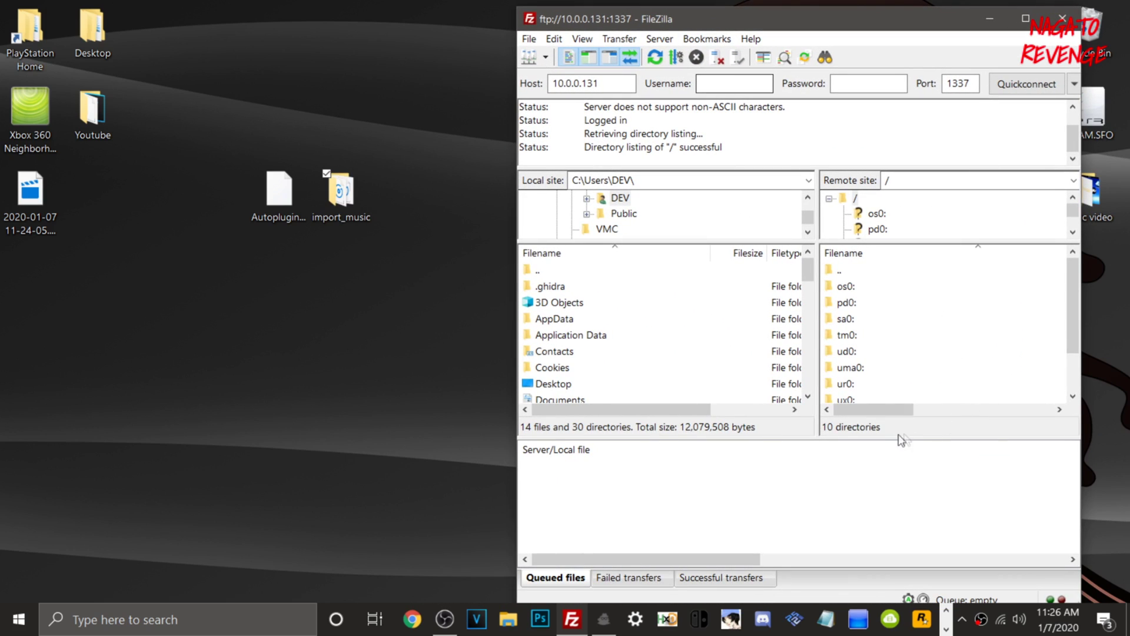
scroll(863, 344, "down", 1)
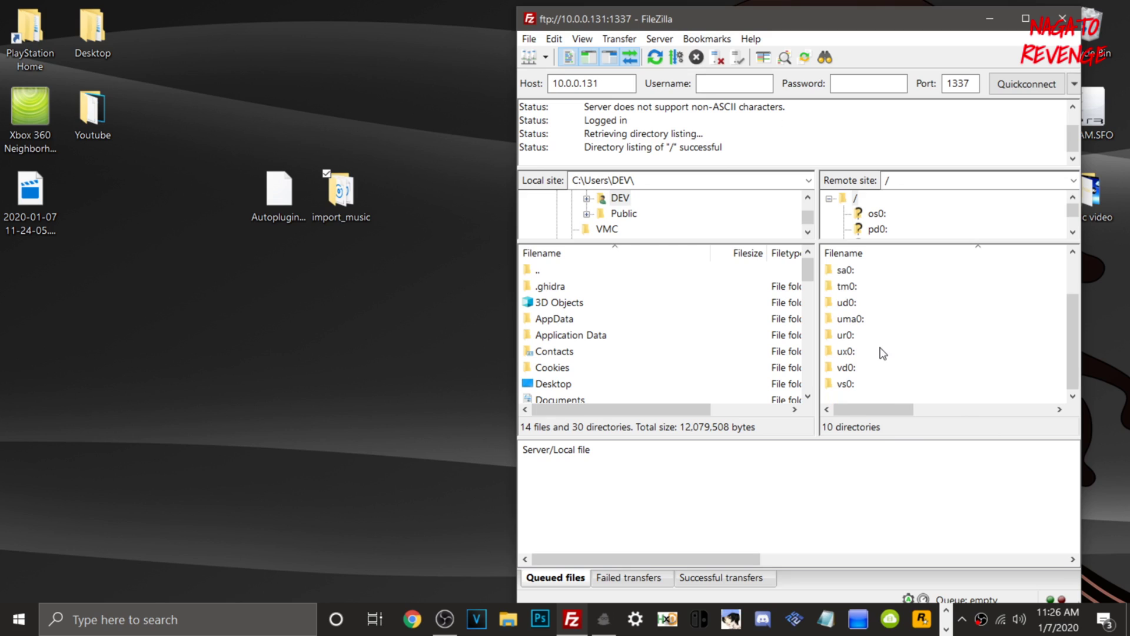
left_click_drag(225, 68, 911, 354)
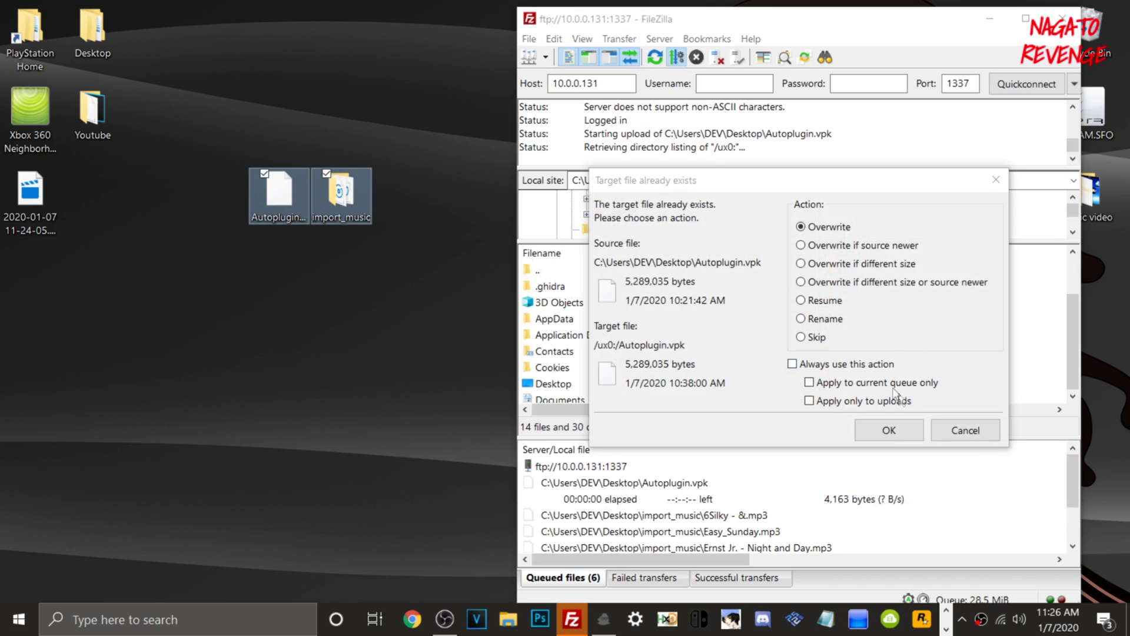
left_click(888, 428)
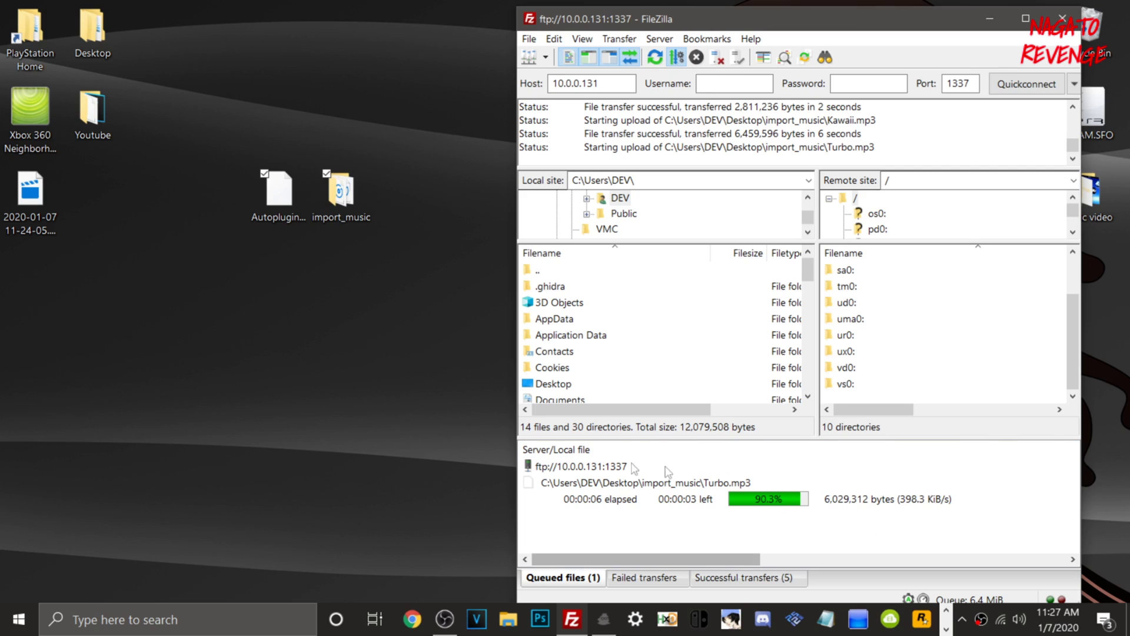
Step: Review the list of successful transfers and check the uploaded songs in ux0:/import_music
left_click(1026, 18)
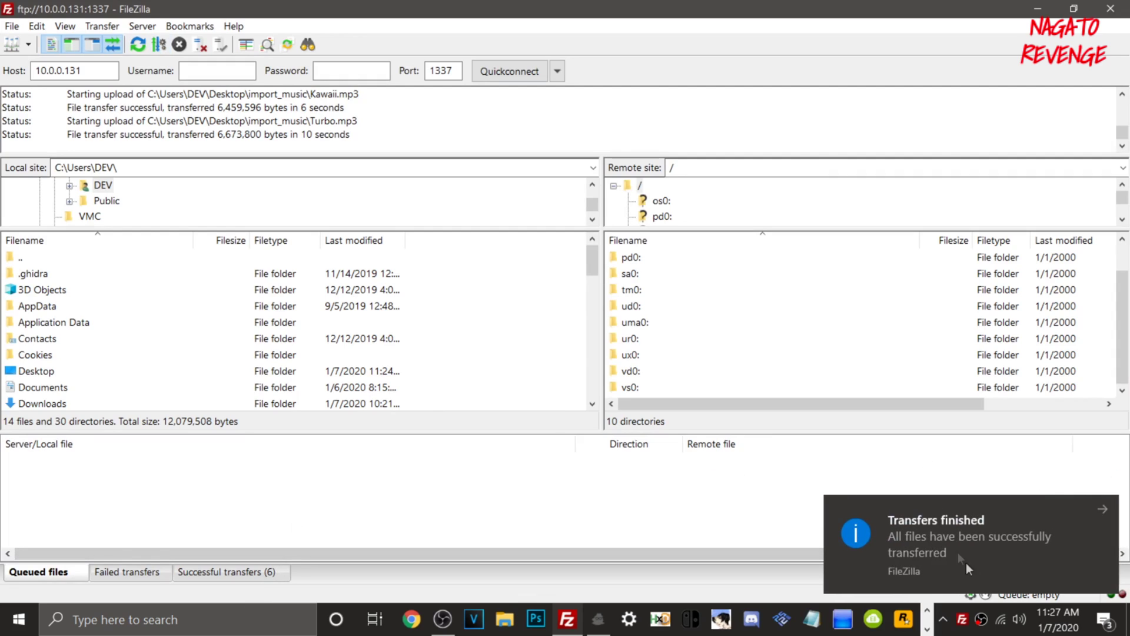
left_click(1095, 504)
left_click(237, 573)
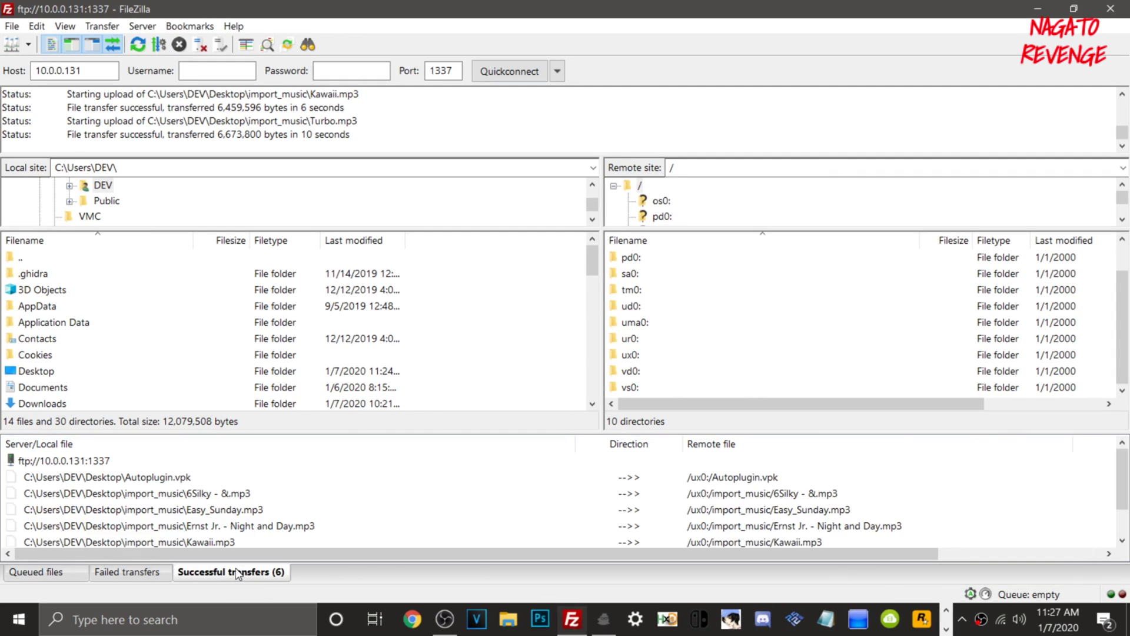
double_click(660, 356)
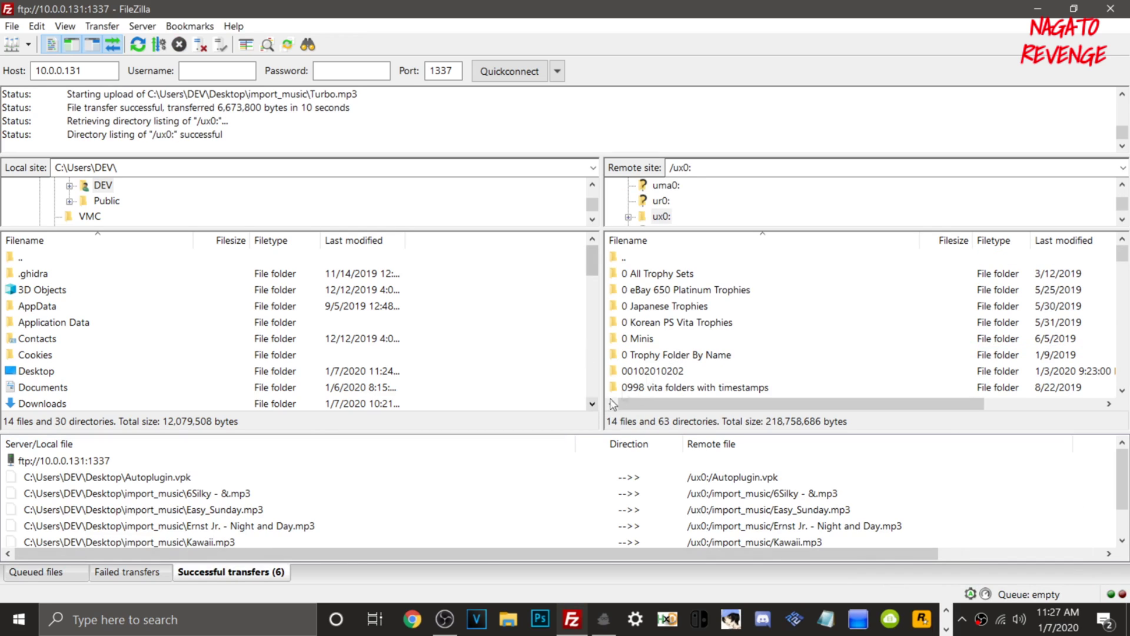
scroll(685, 369, "down", 4)
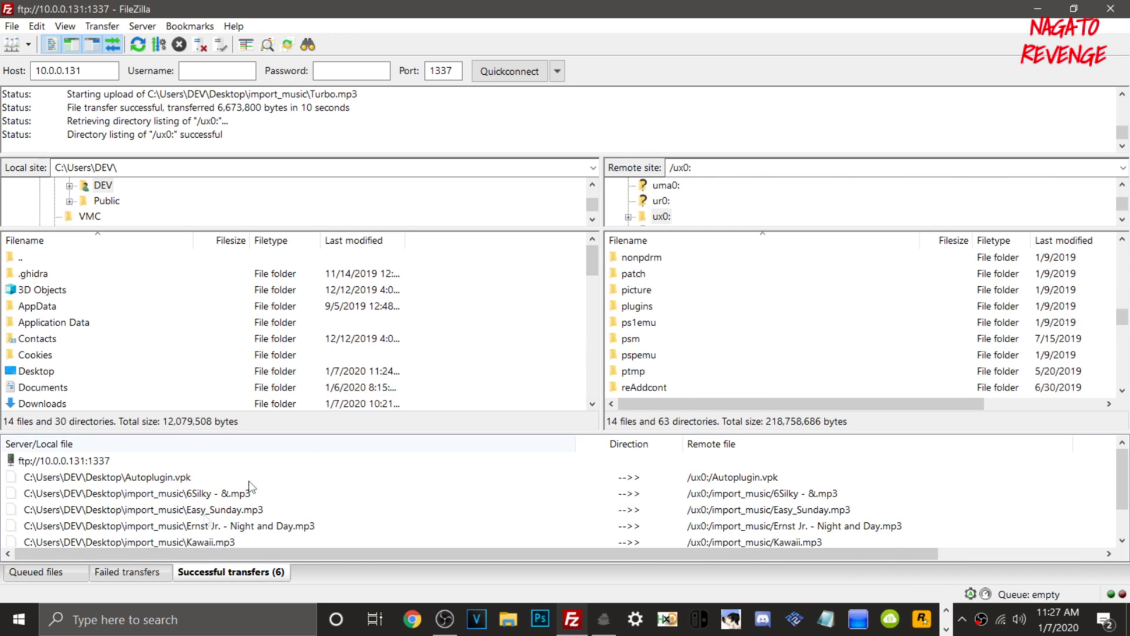
scroll(651, 307, "up", 3)
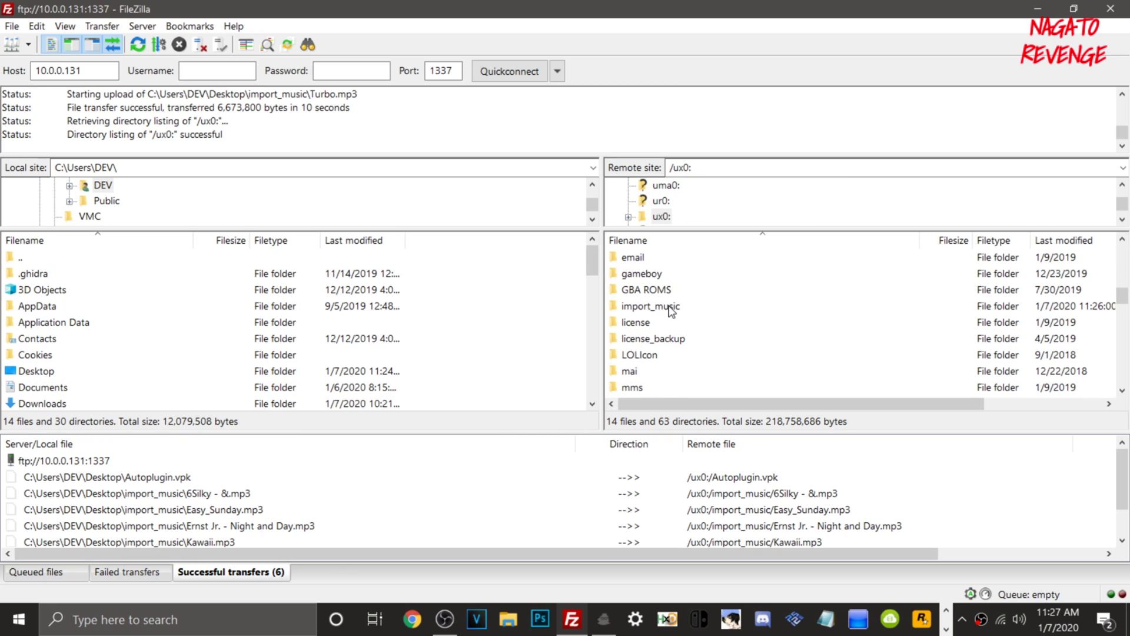
double_click(671, 307)
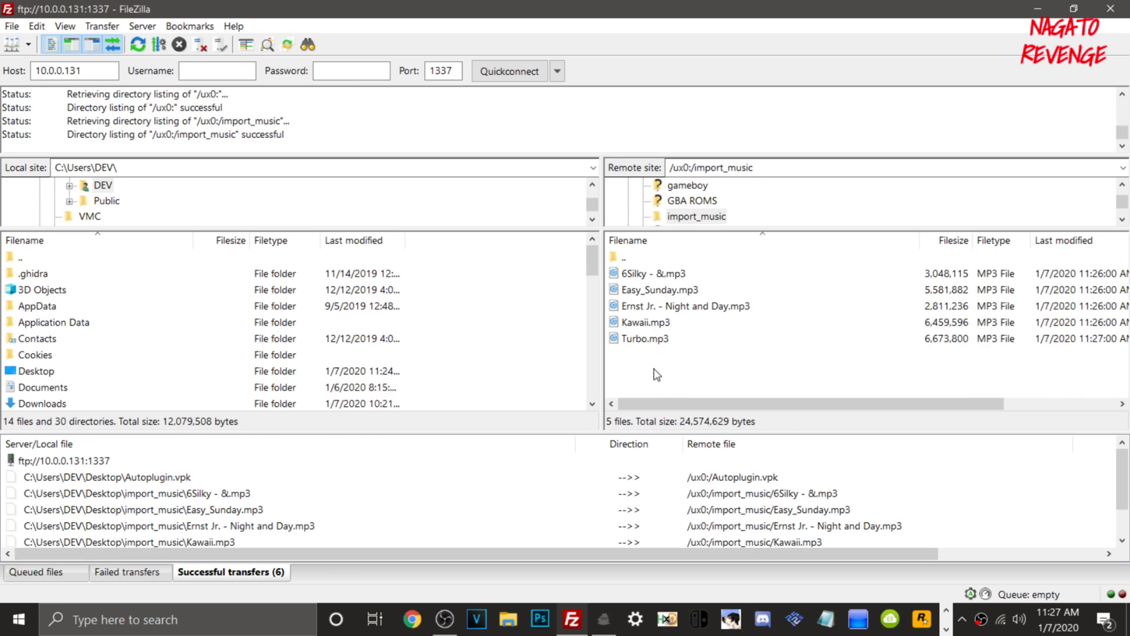
Step: Return to the remote ux0: folder and locate the uploaded Autoplugin.vpk
double_click(624, 257)
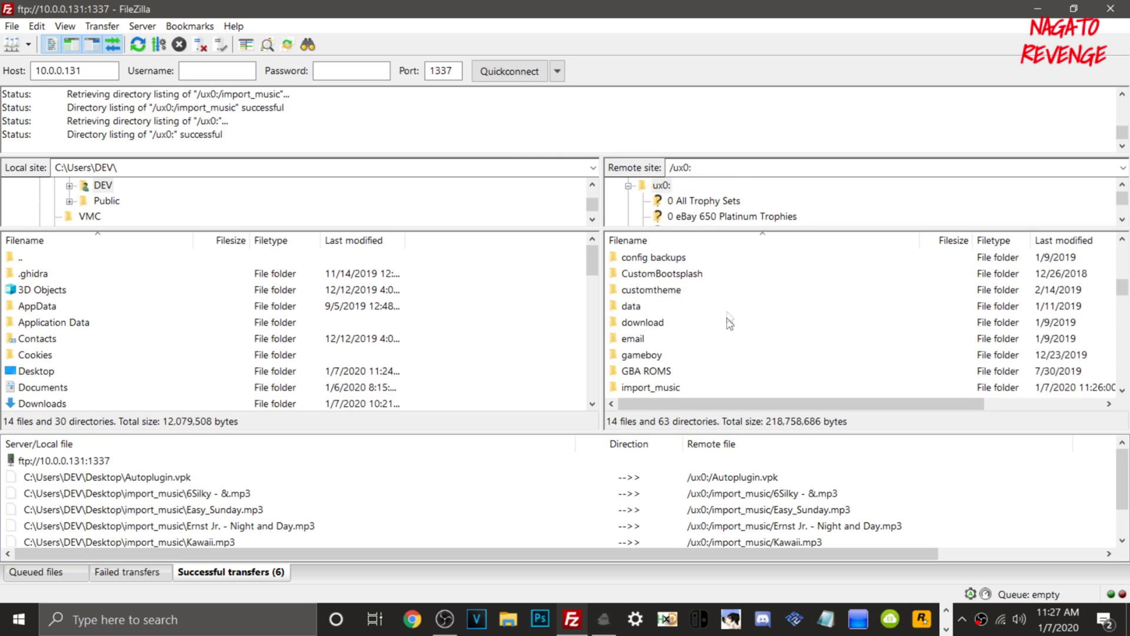
scroll(660, 389, "down", 1)
scroll(661, 369, "down", 20)
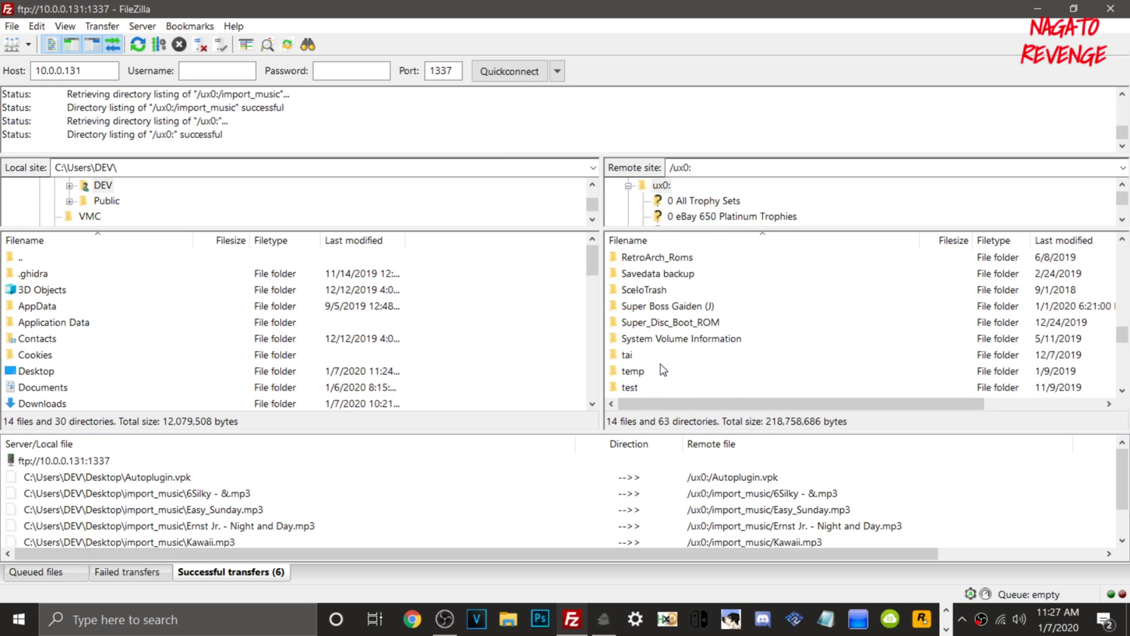
scroll(671, 302, "up", 2)
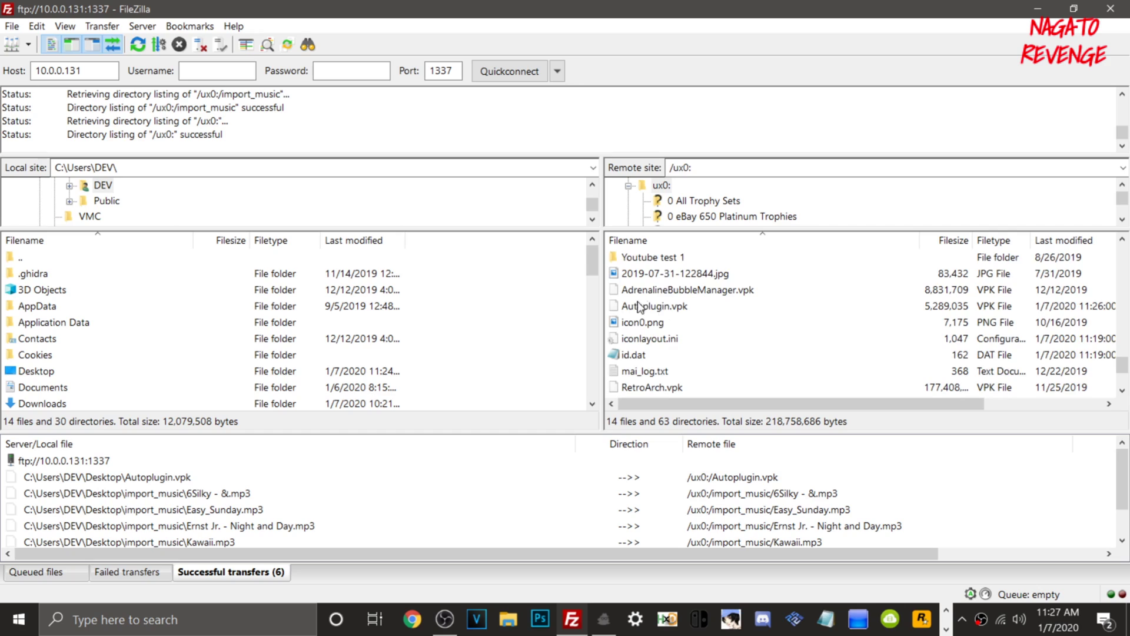
left_click(675, 312)
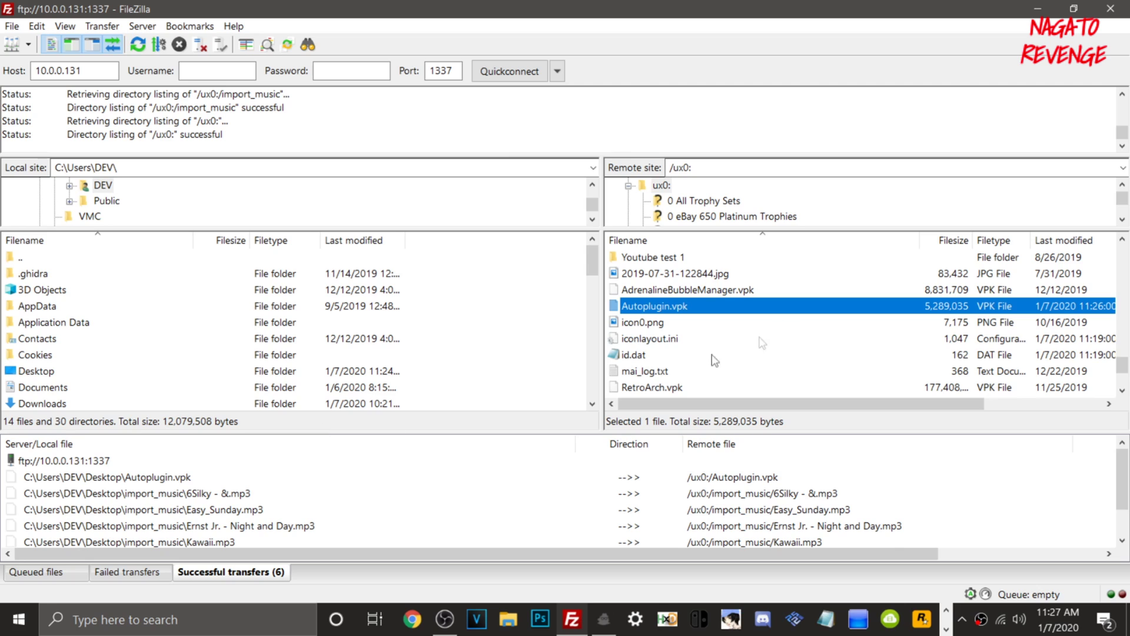
key("super+d")
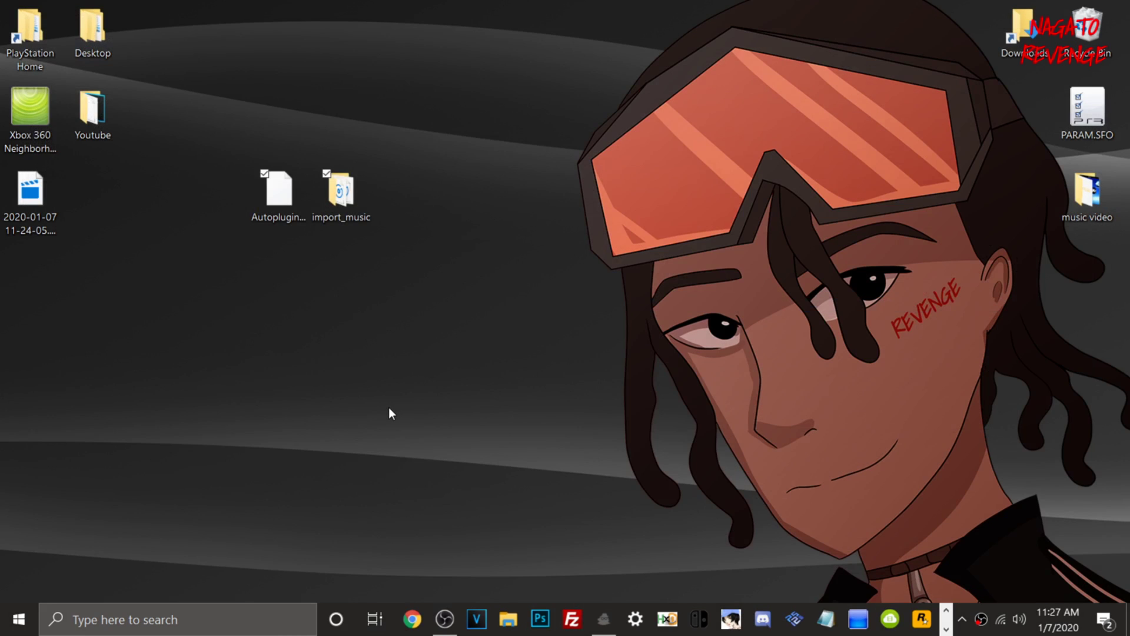
right_click(982, 619)
left_click(986, 569)
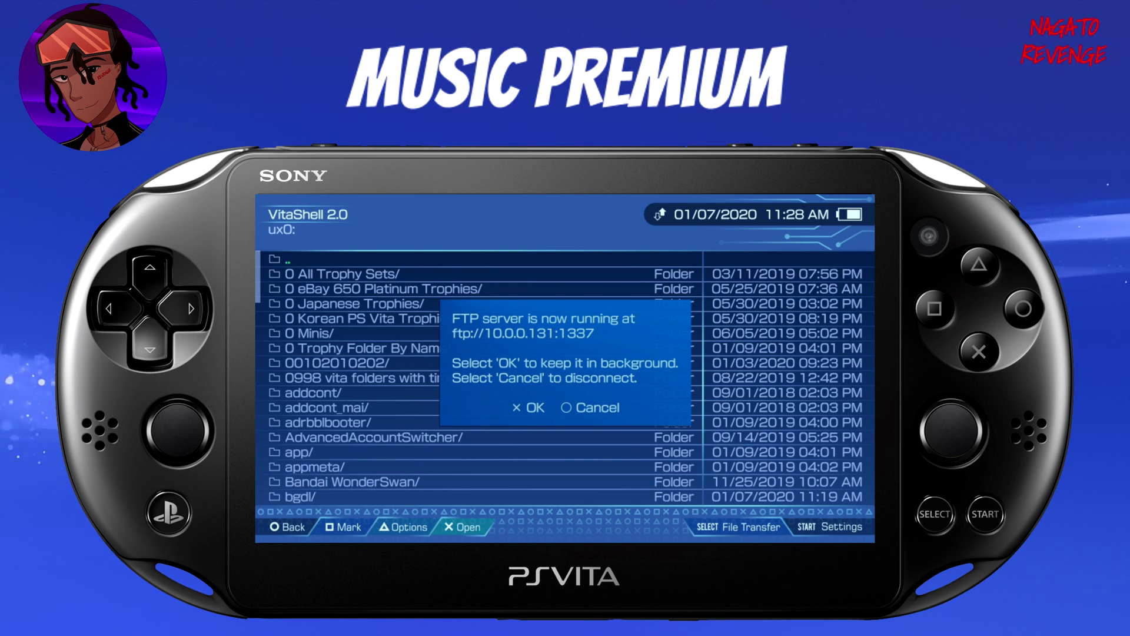
Step: Disconnect the FTP server and install Autoplugin.vpk from ux0:, accepting the extended permissions request
key("Escape")
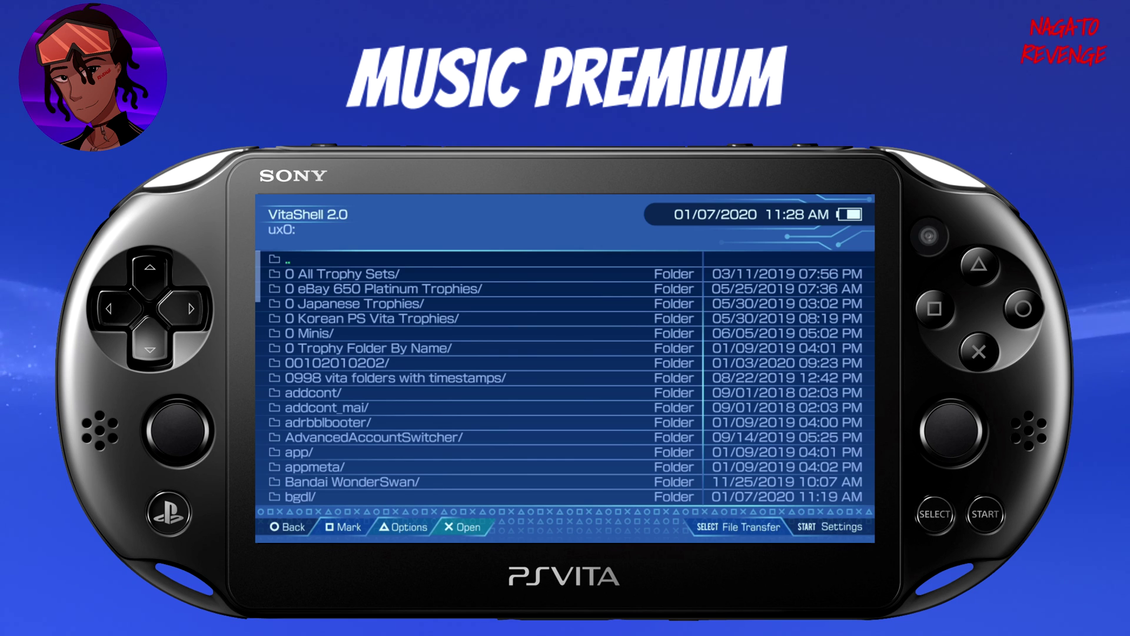
key("Down")
key("Down")
key("Down")
key("Down")
key("Down")
key("Down")
key("Down")
key("Down")
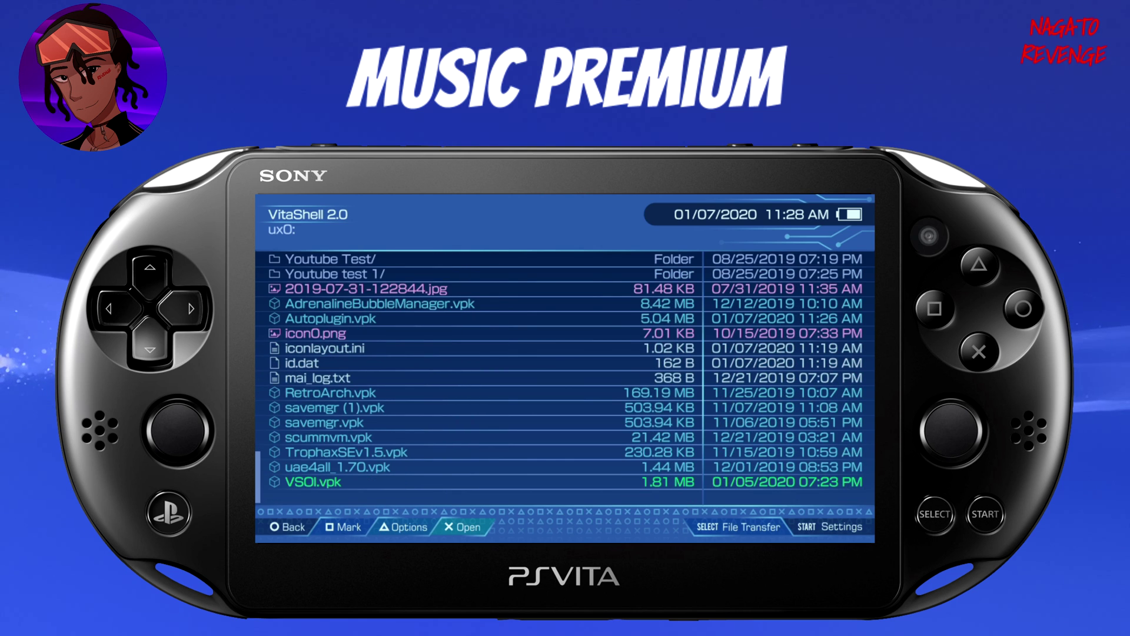
key("Up")
key("Up")
key("Up")
key("Up")
key("Up")
key("Up")
key("Up")
key("Up")
key("Up")
key("Up")
key("Up")
key("Up")
key("Up")
key("Up")
key("Up")
key("Up")
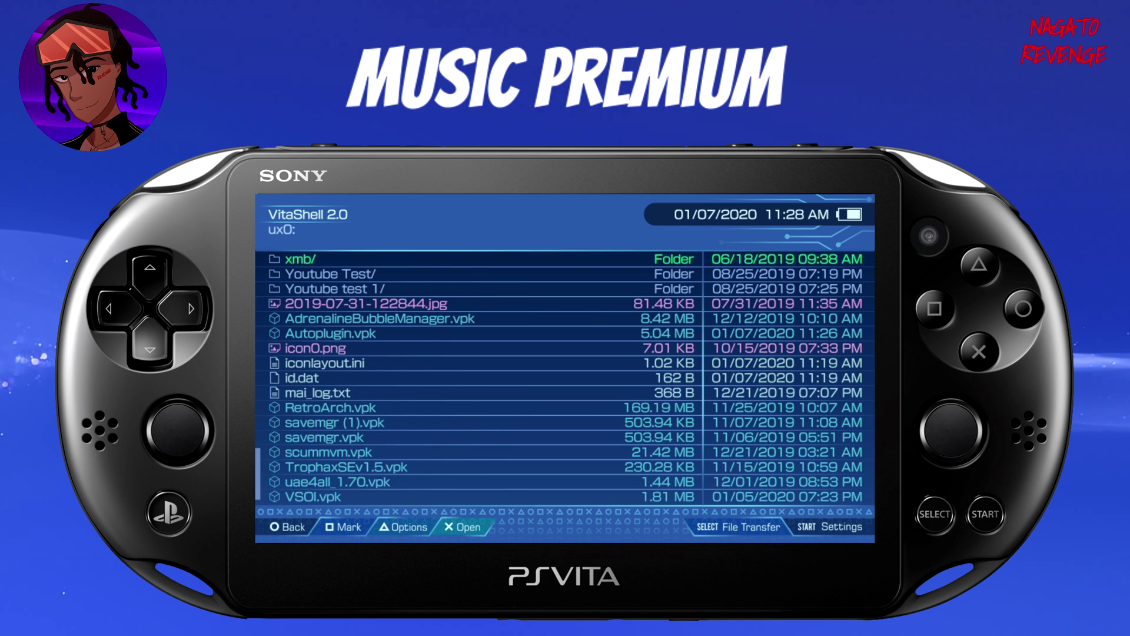
key("Down")
key("Down")
key("Return")
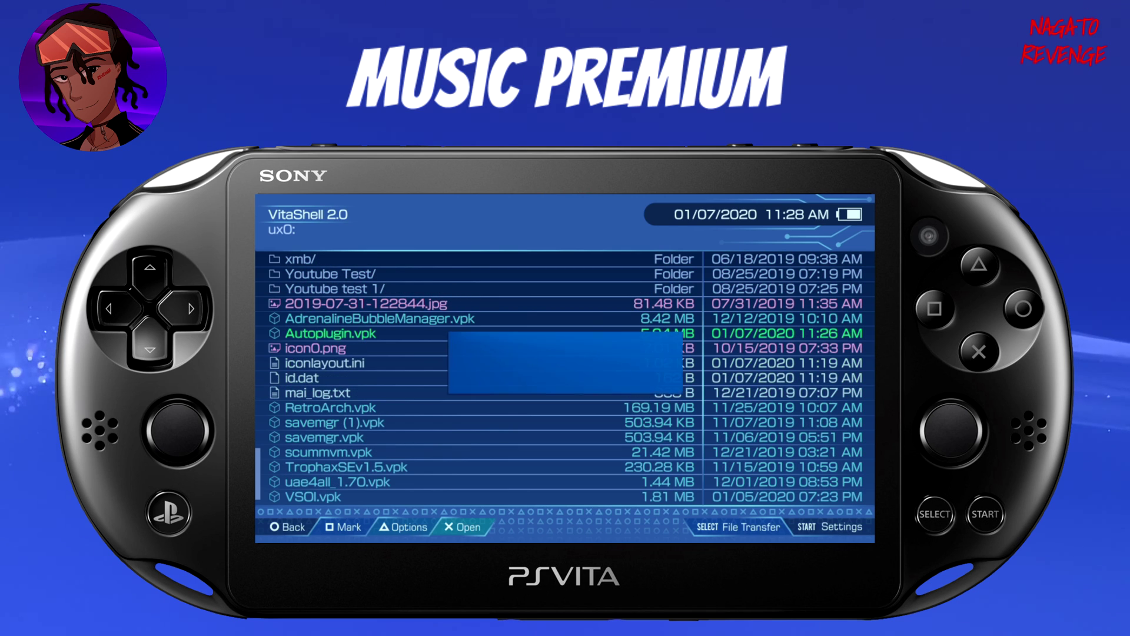
key("Return")
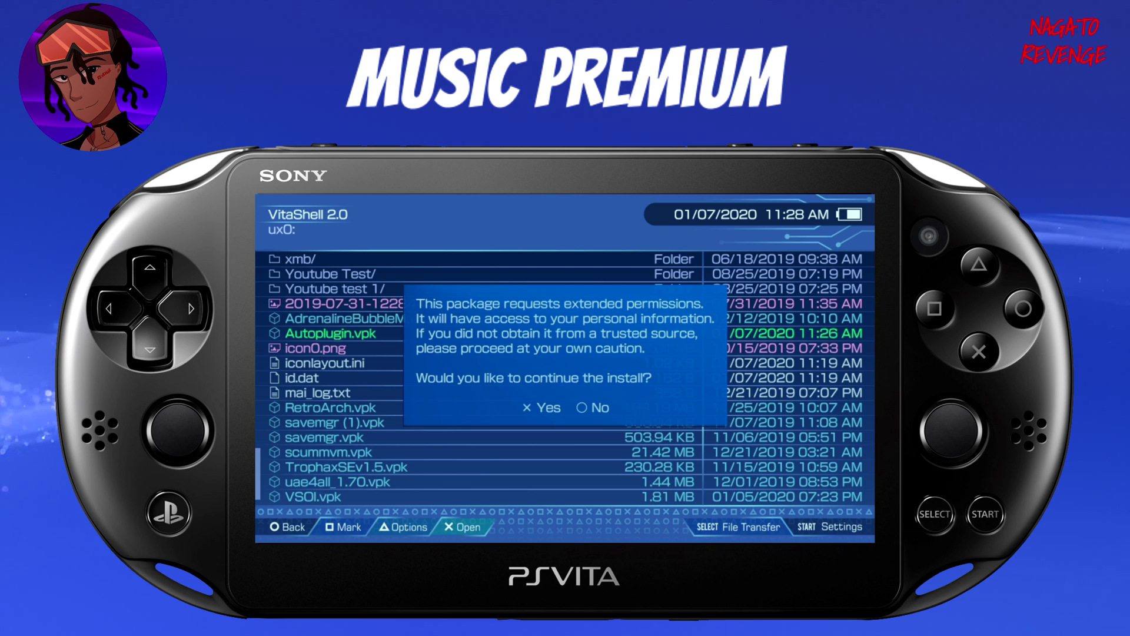
key("Return")
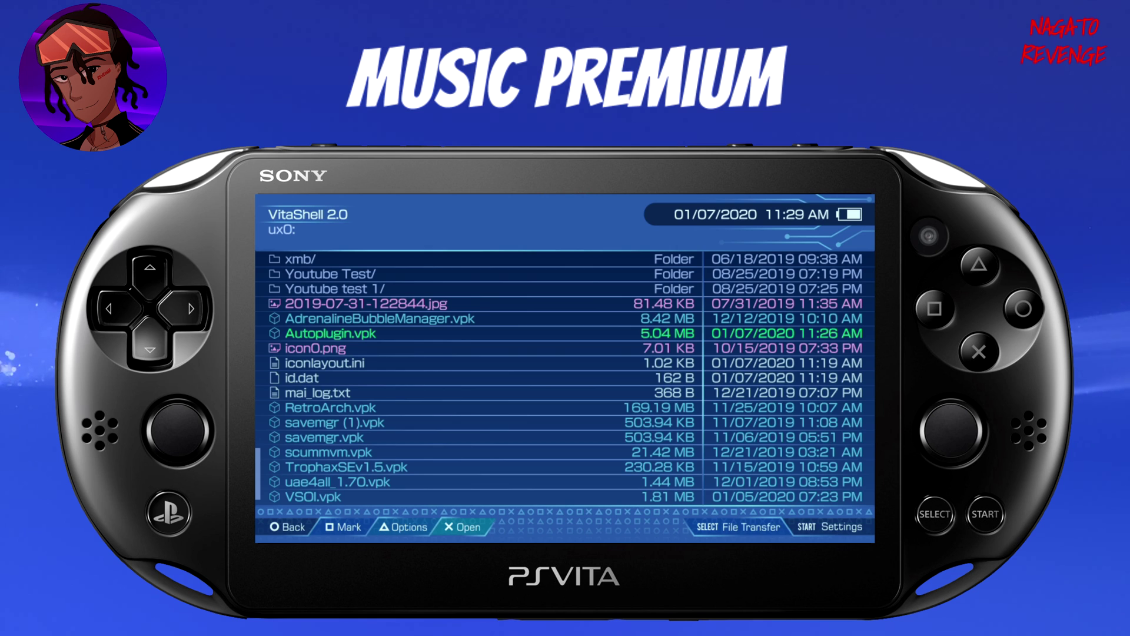
Step: Find the music folder in ux0:, check its contents, and return to the ux0: folder list
key("Up")
key("Up")
key("Up")
key("Up")
key("Up")
key("Up")
key("Up")
key("Up")
key("Up")
key("Up")
key("Up")
key("Up")
key("Up")
key("Up")
key("Up")
key("Up")
key("Up")
key("Up")
key("Up")
key("Up")
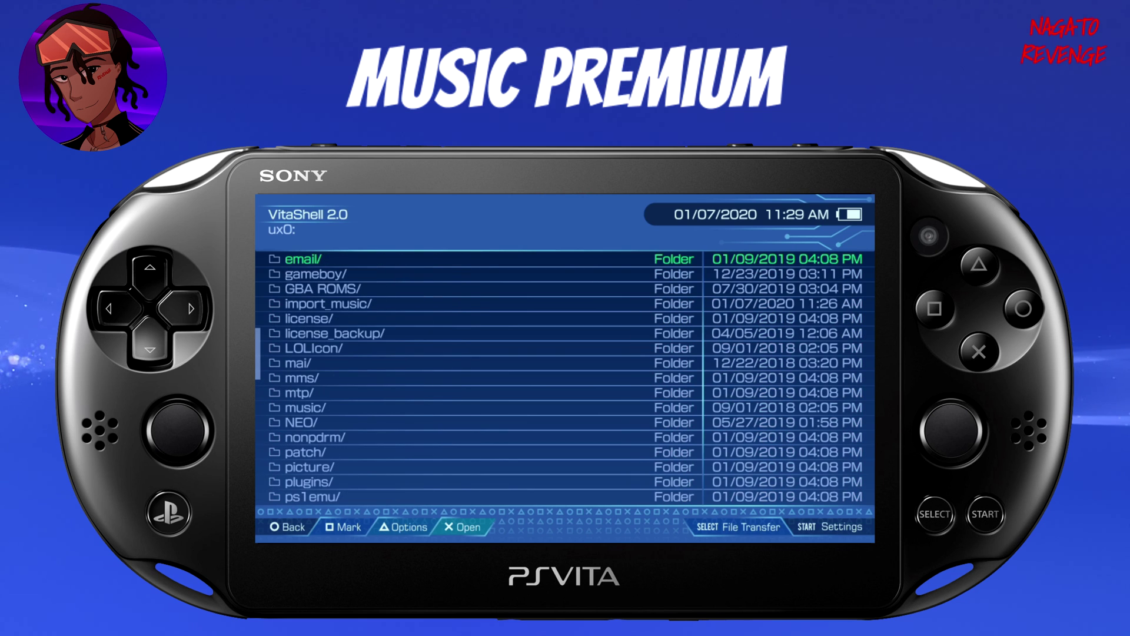
key("Up")
key("Up")
key("Down")
key("Down")
key("Down")
key("Down")
key("Down")
key("Down")
key("Down")
key("Down")
key("Down")
key("Down")
key("Down")
key("Down")
key("Down")
key("Down")
key("Down")
key("Down")
key("Down")
key("Down")
key("Up")
key("Up")
key("Down")
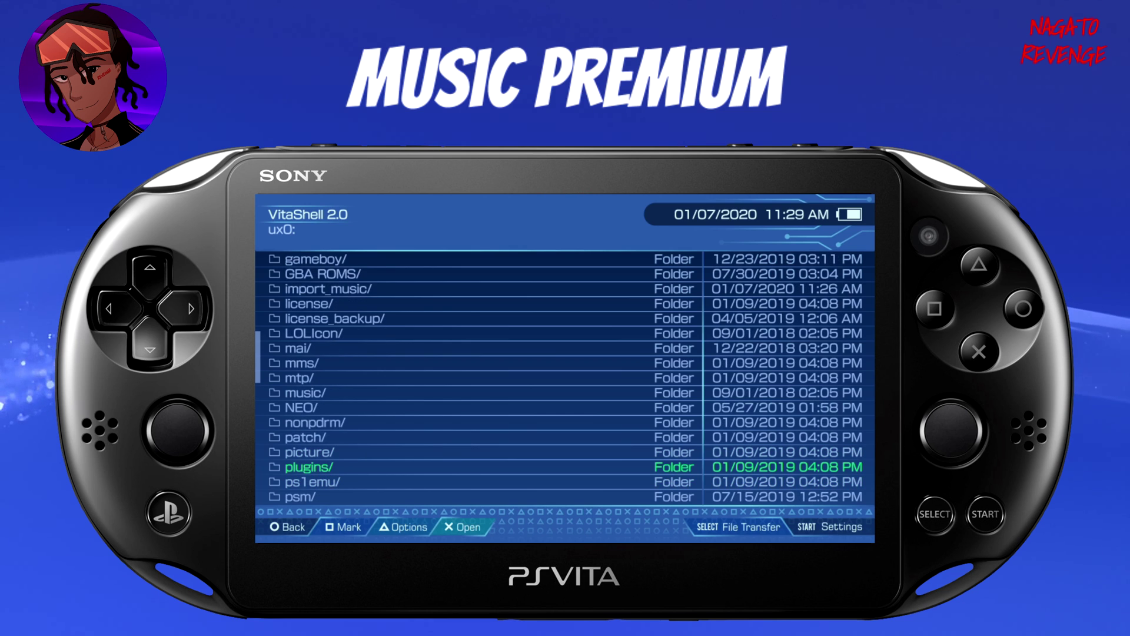
key("Up")
key("Up")
key("Up")
key("Up")
key("Up")
key("Up")
key("Up")
key("Up")
key("Up")
key("Up")
key("Up")
key("Up")
key("Up")
key("Down")
key("Down")
key("Down")
key("Down")
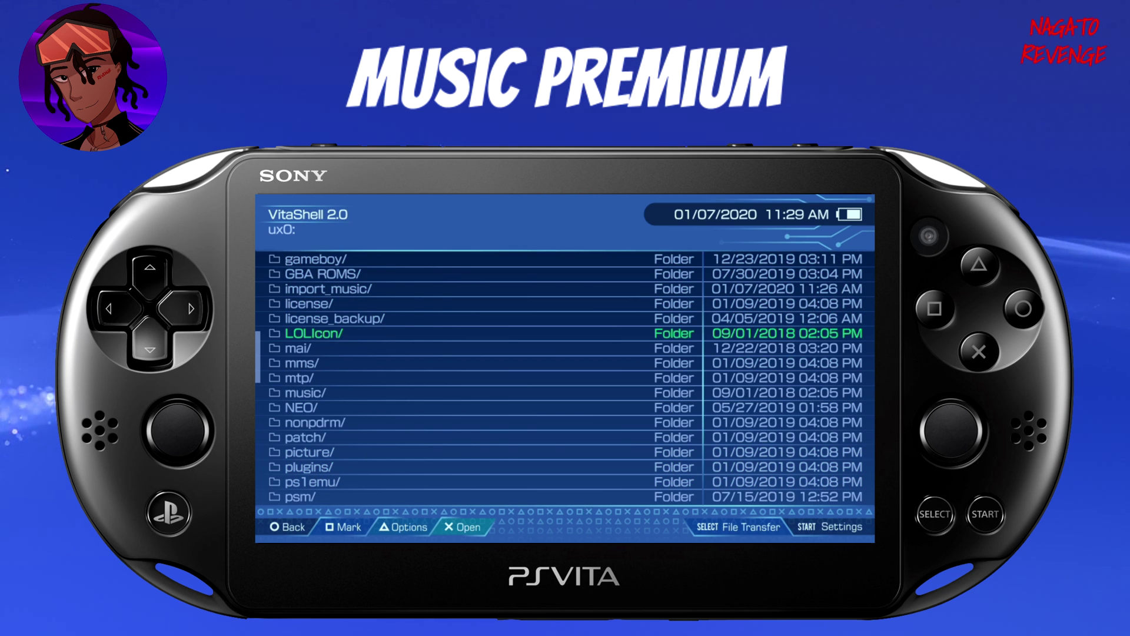
key("Up")
key("Up")
key("Down")
key("Down")
key("Down")
key("Down")
key("Down")
key("Down")
key("Down")
key("Down")
key("Down")
key("Up")
key("Up")
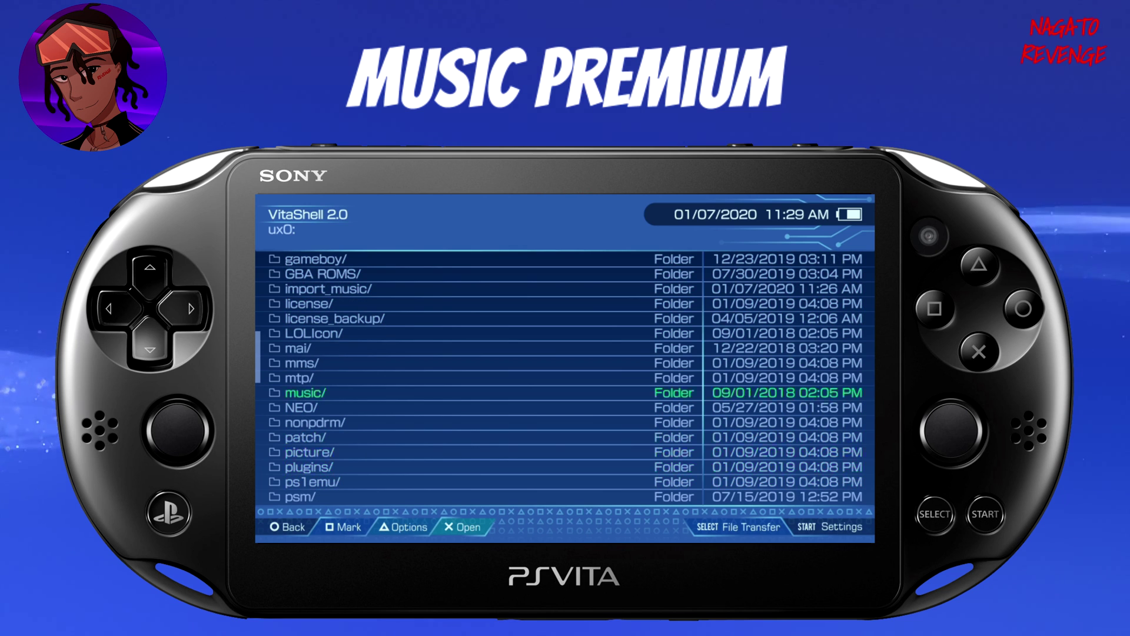
key("Down")
key("Return")
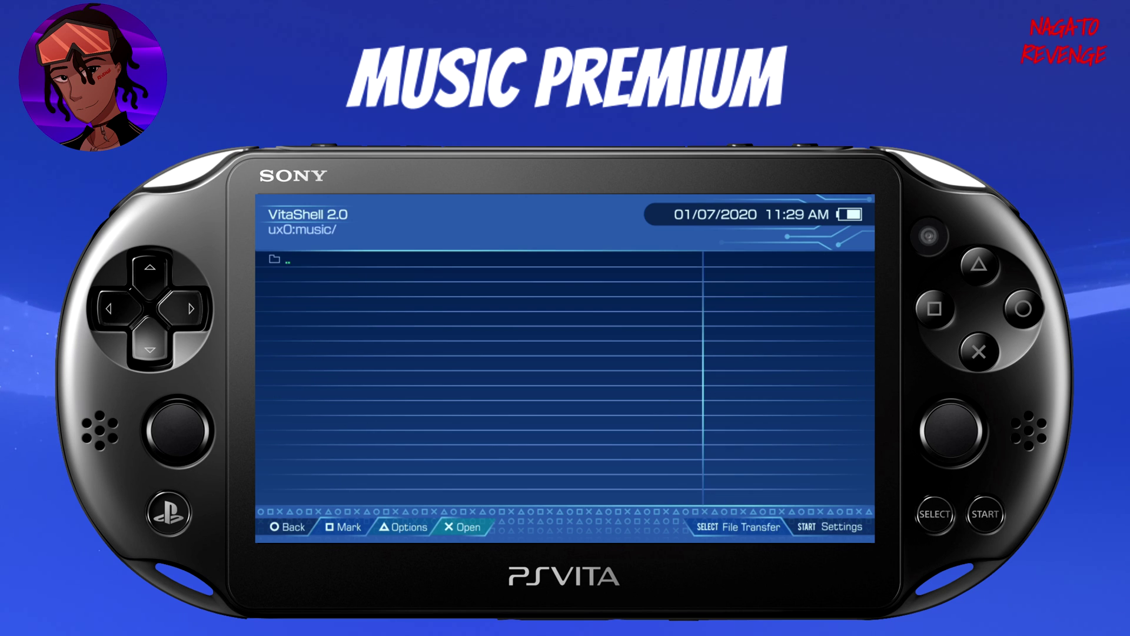
key("Escape")
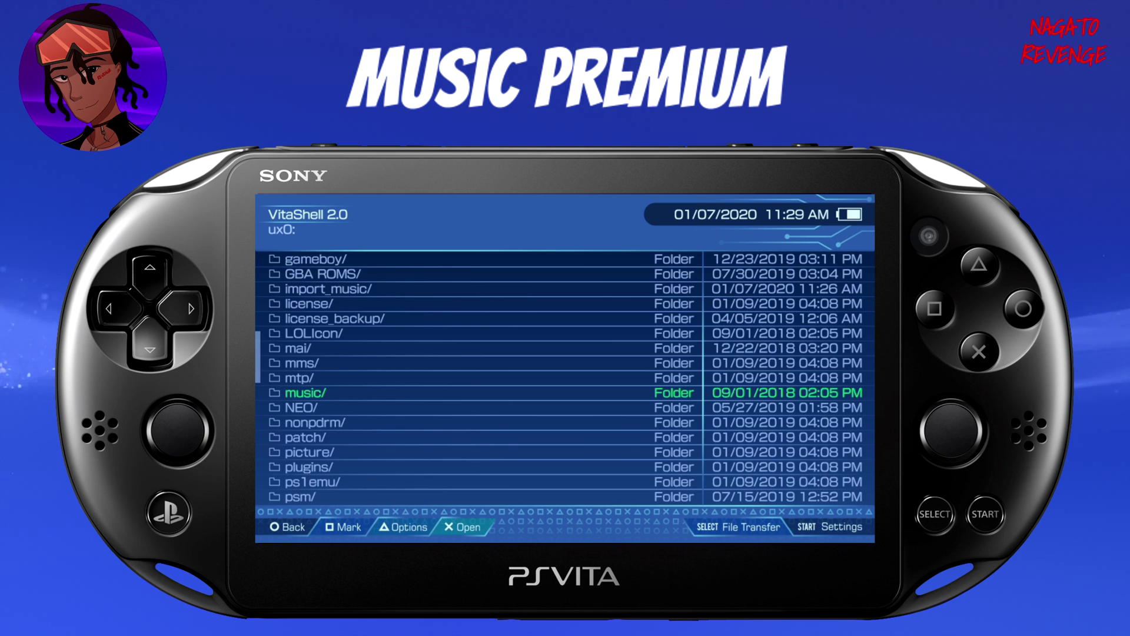
Step: Go to the import_music folder in ux0:
key("Up")
key("Up")
key("Up")
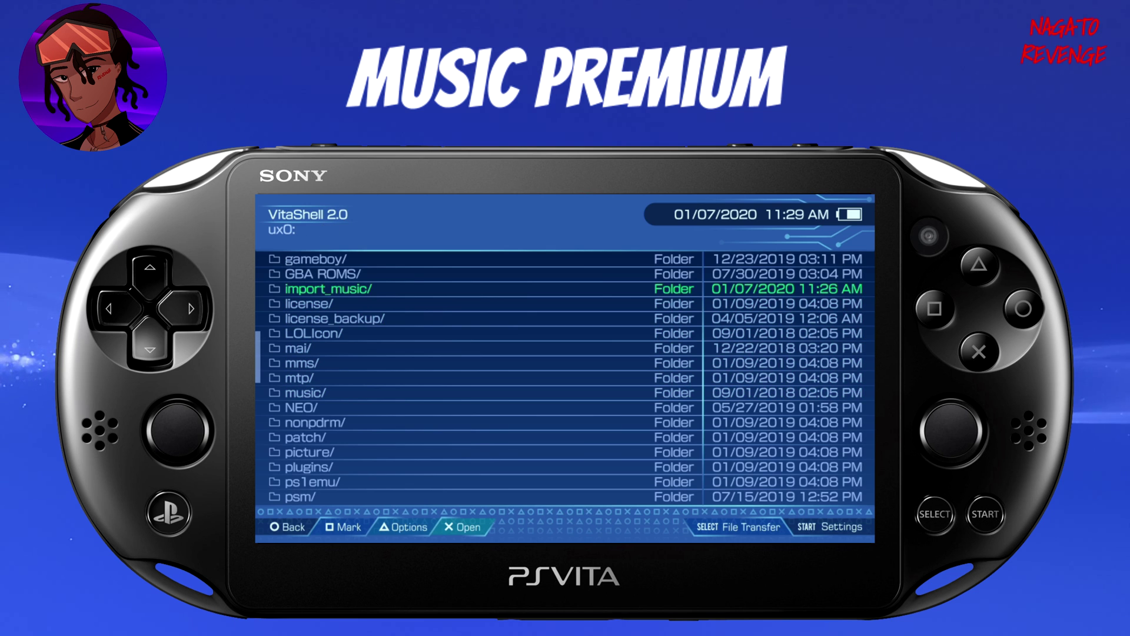